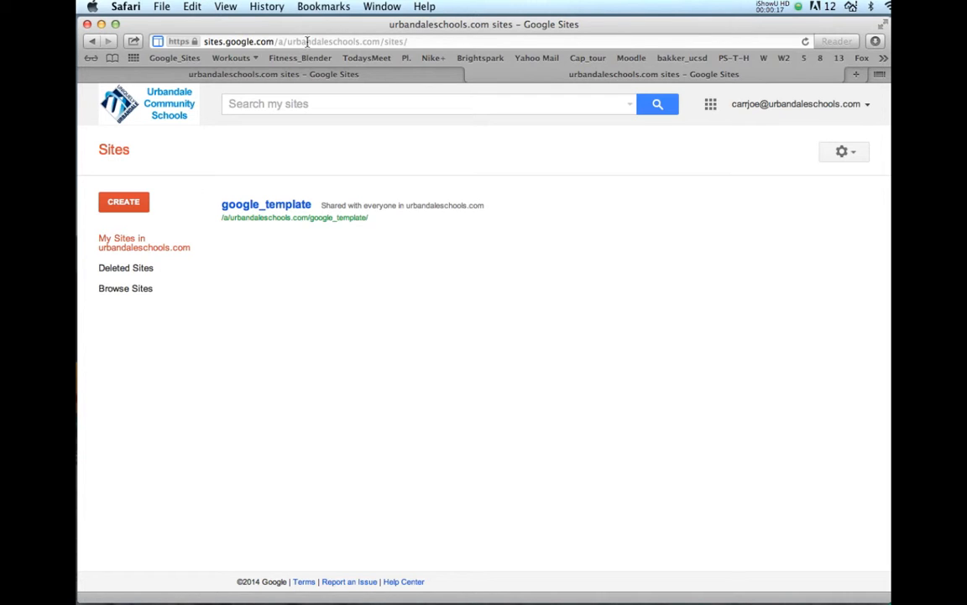
Step: Start a new site from the blank template and name it student_example
left_click(134, 204)
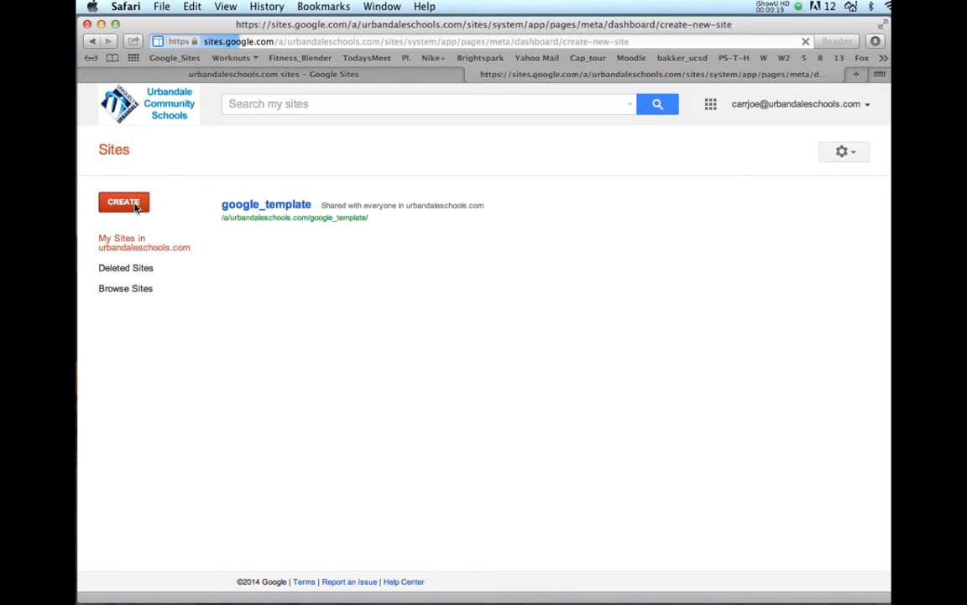
left_click(375, 240)
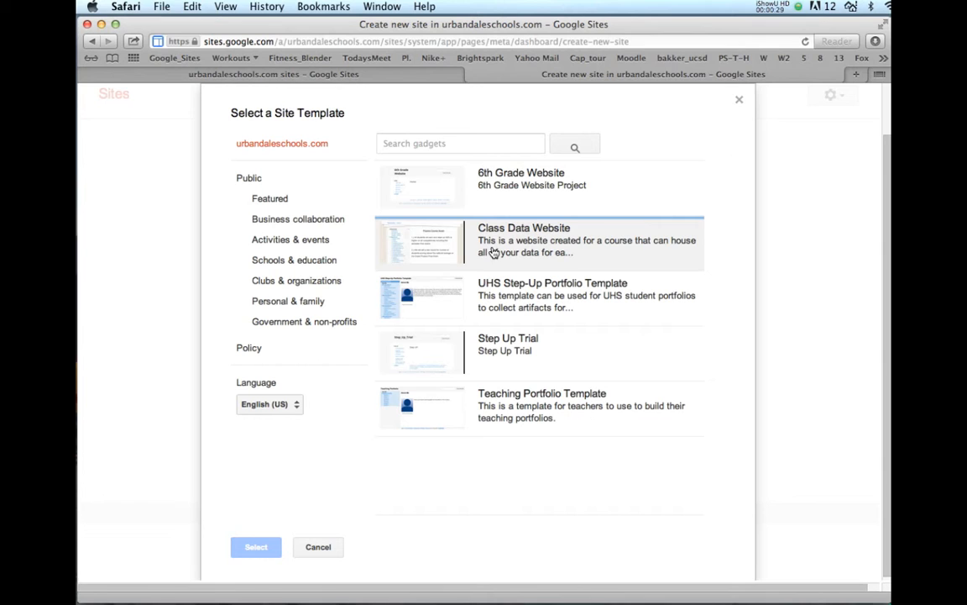
left_click(739, 99)
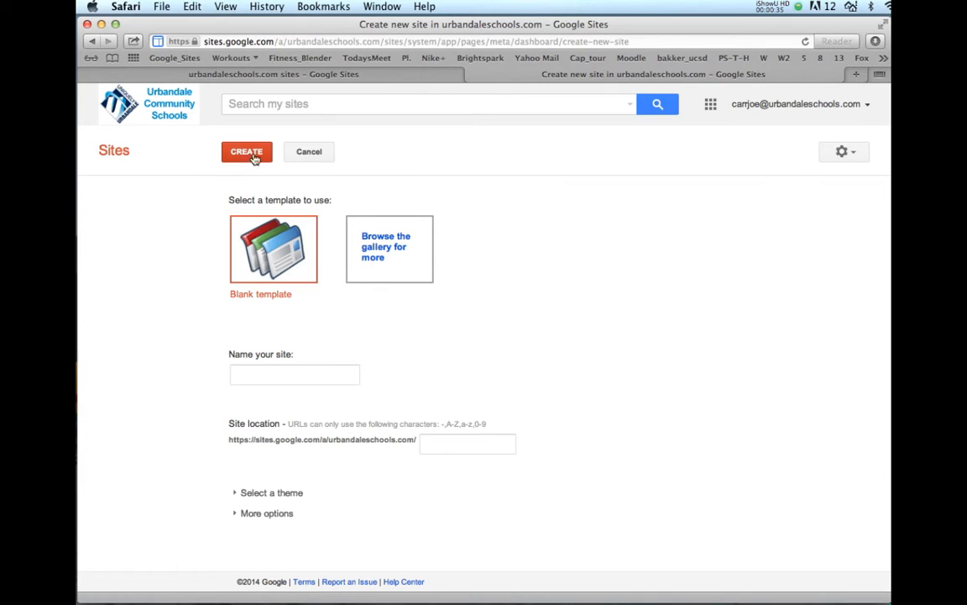
left_click(265, 248)
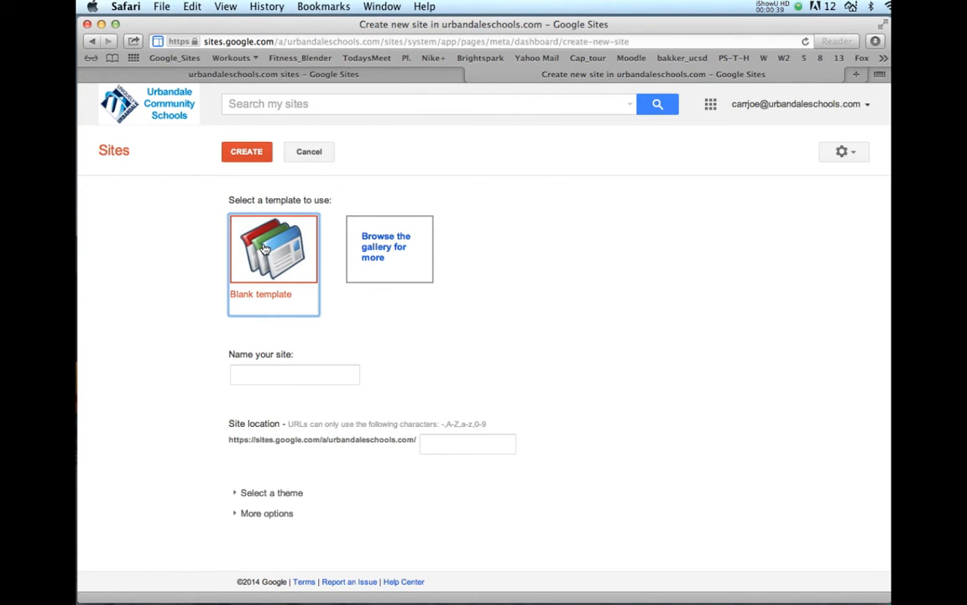
left_click(245, 372)
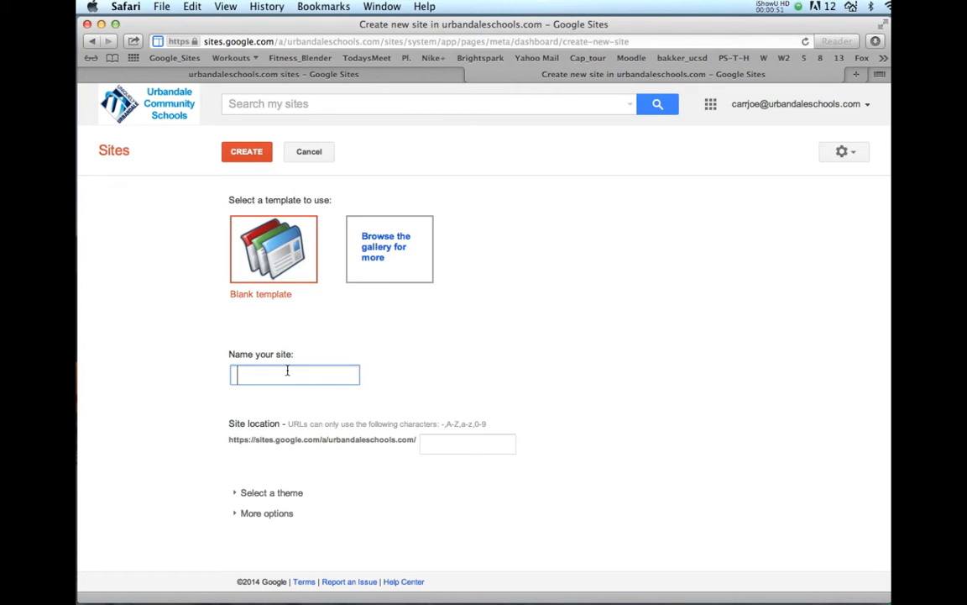
type("student_example")
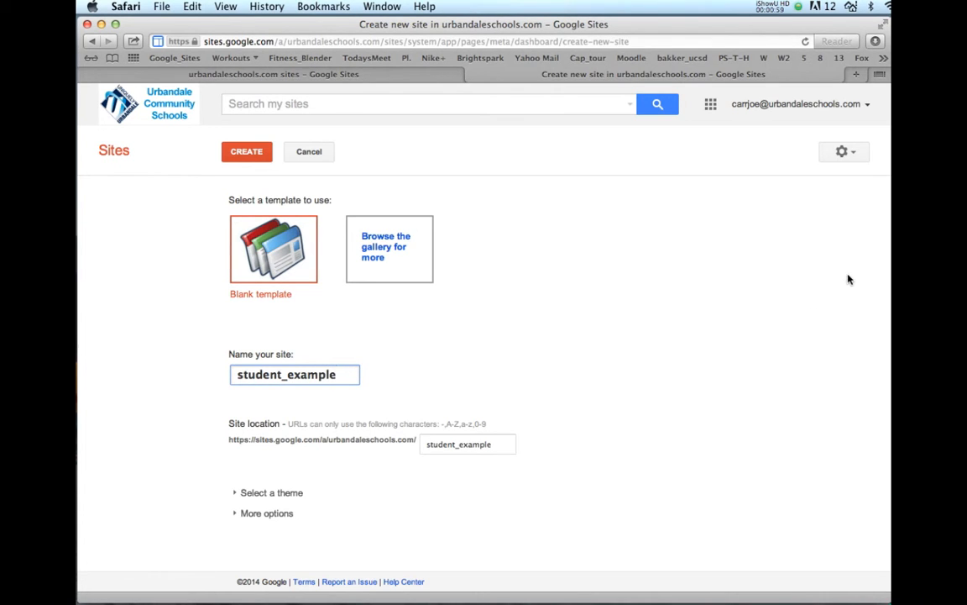
Step: Select the Ember theme for the new site and create the site
left_click(236, 495)
left_click_drag(886, 241, 870, 318)
left_click(395, 361)
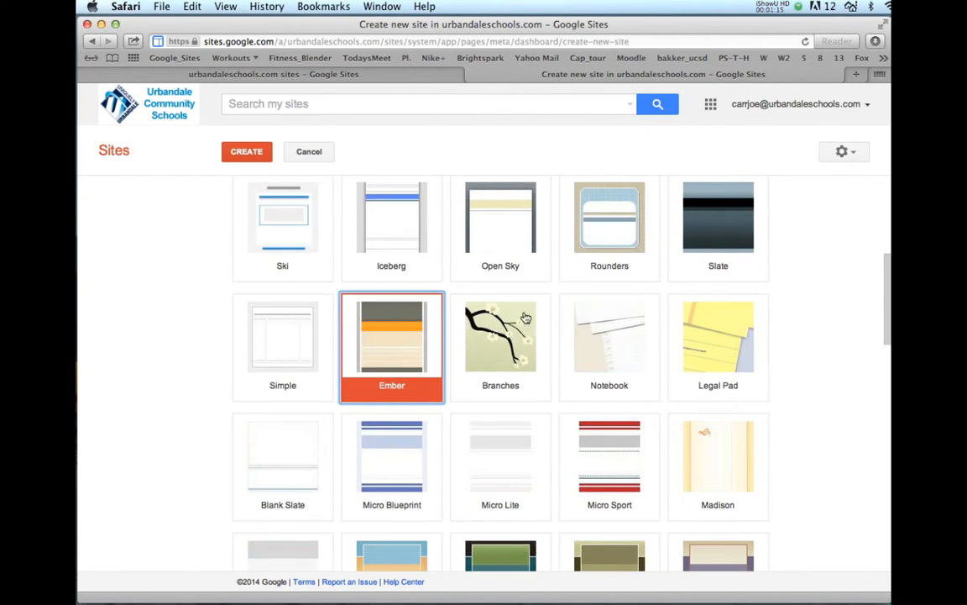
left_click_drag(888, 285, 875, 521)
scroll(875, 520, "up", 15)
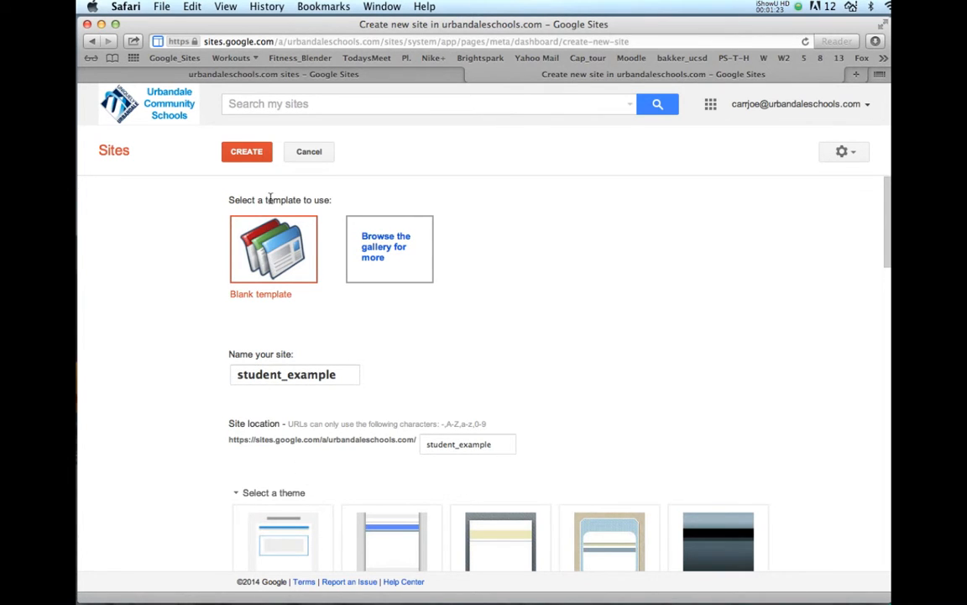
left_click(248, 153)
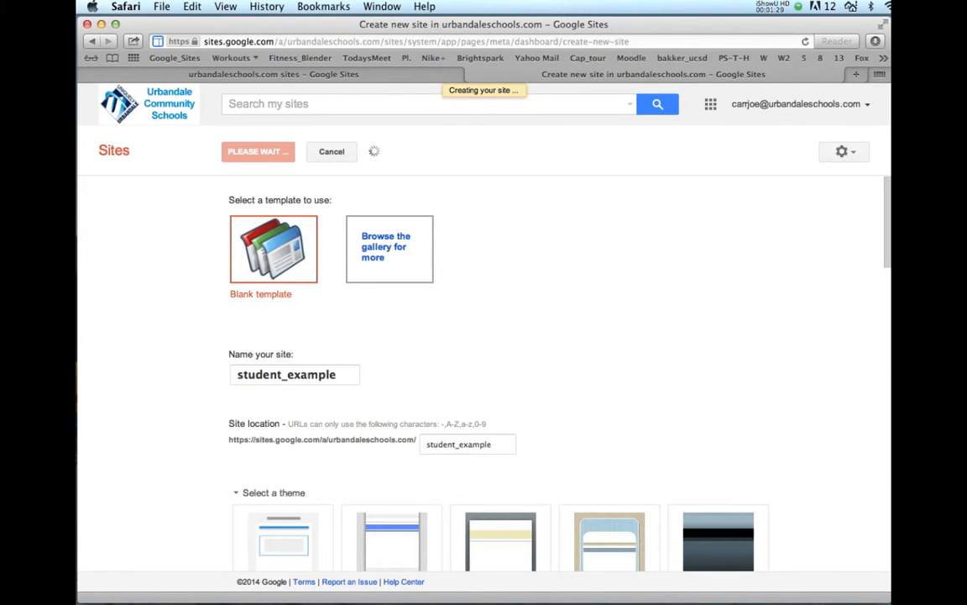
left_click(771, 7)
left_click(694, 40)
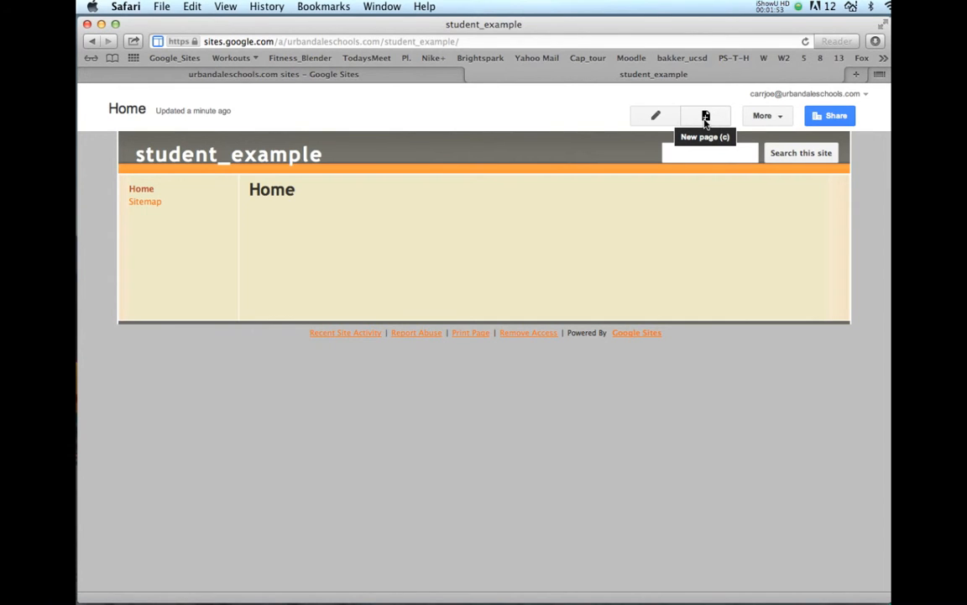
Step: Open the site's theme, color and font settings and change the base theme to Micro Sport
left_click(772, 117)
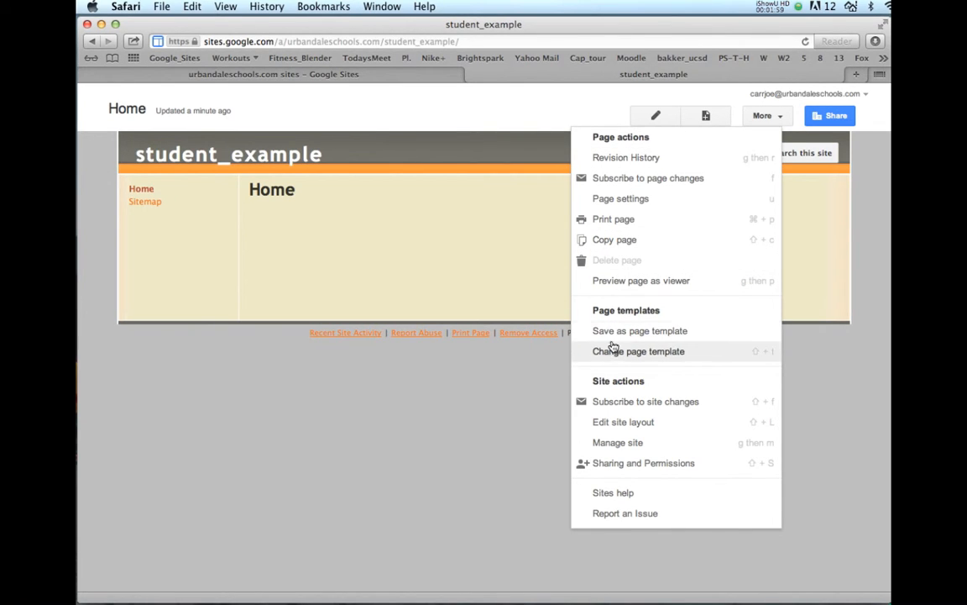
left_click(610, 444)
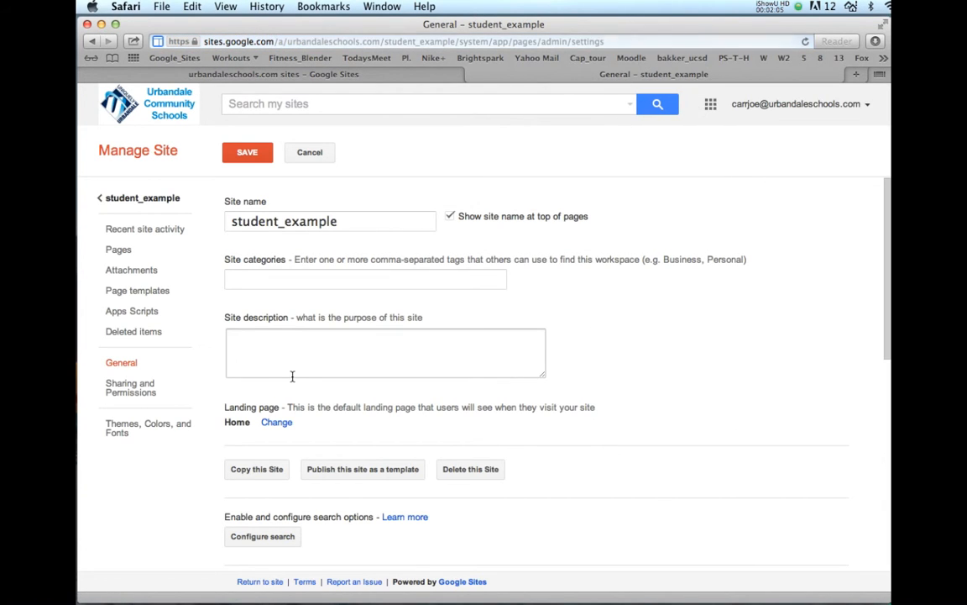
left_click(132, 430)
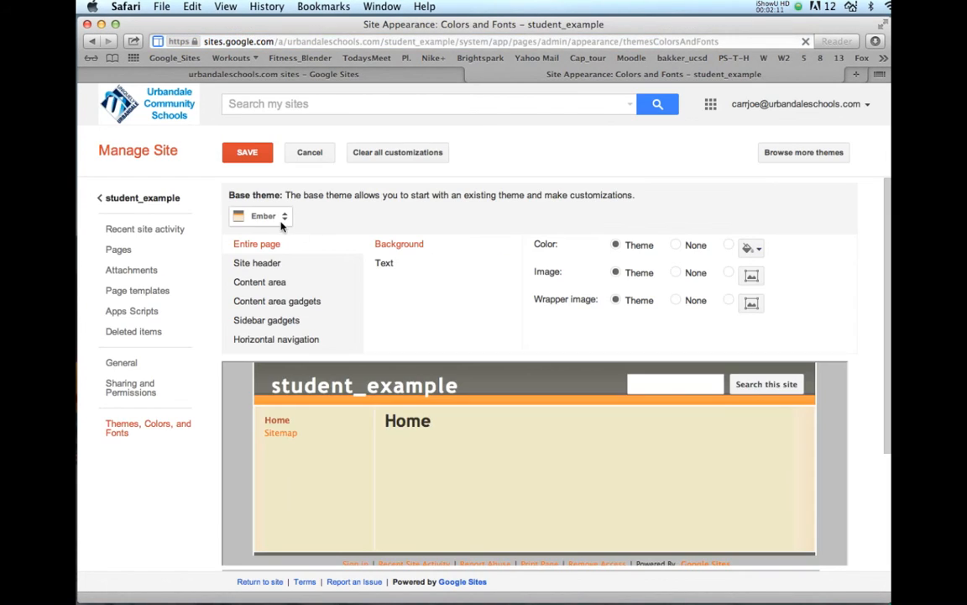
left_click(280, 216)
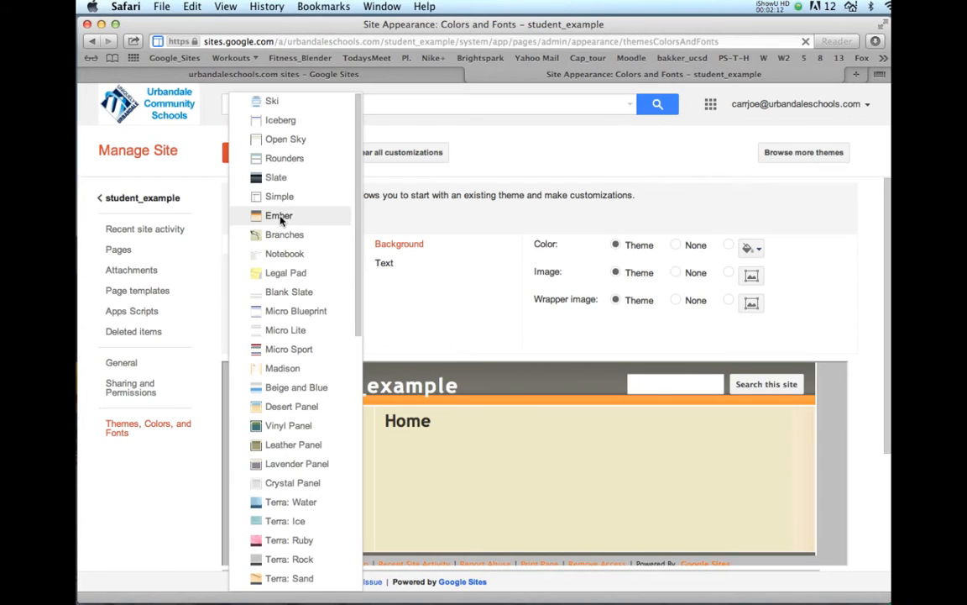
left_click(277, 349)
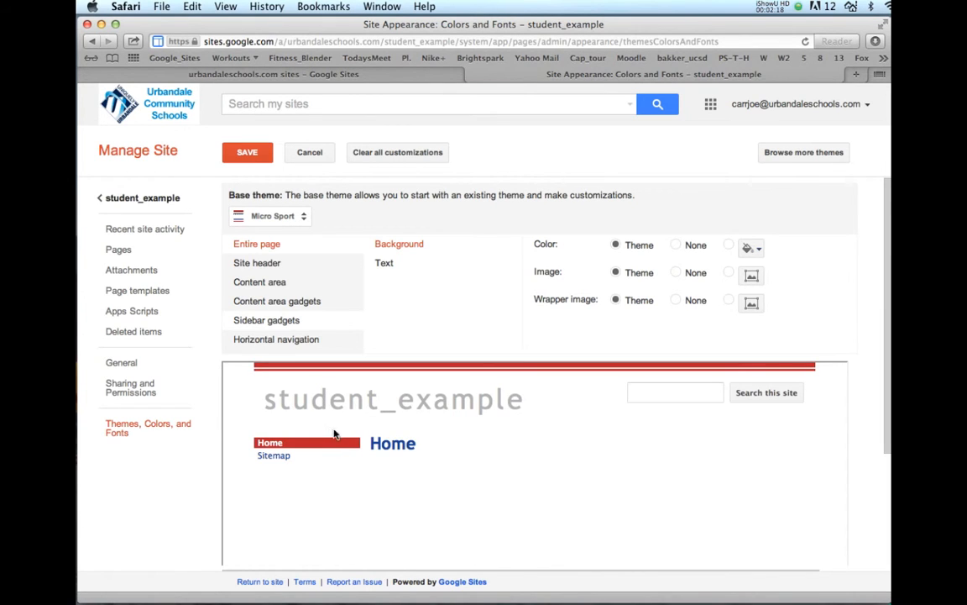
Step: Try the Beige and Blue base theme and switch back to Micro Sport
left_click(294, 217)
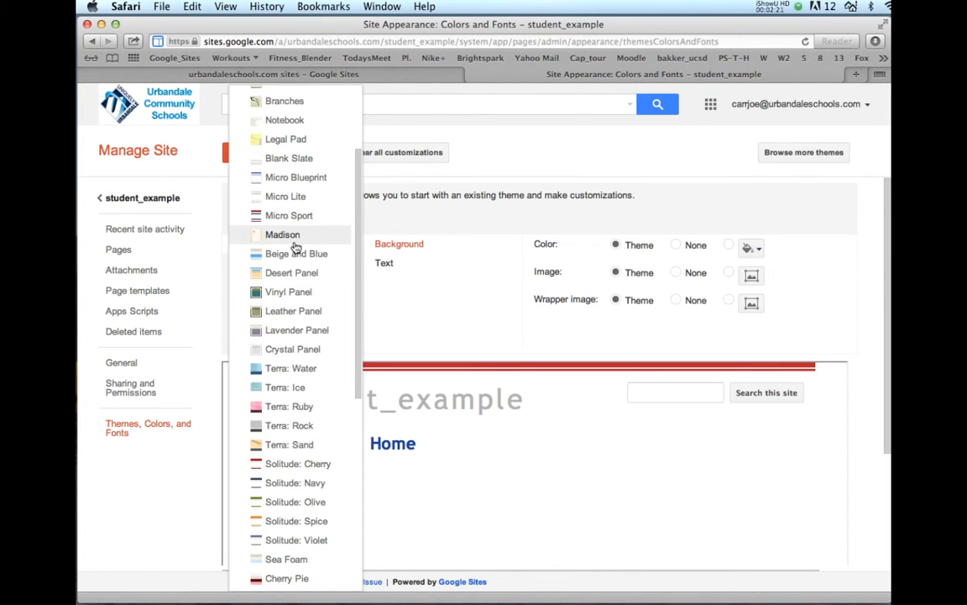
left_click(295, 252)
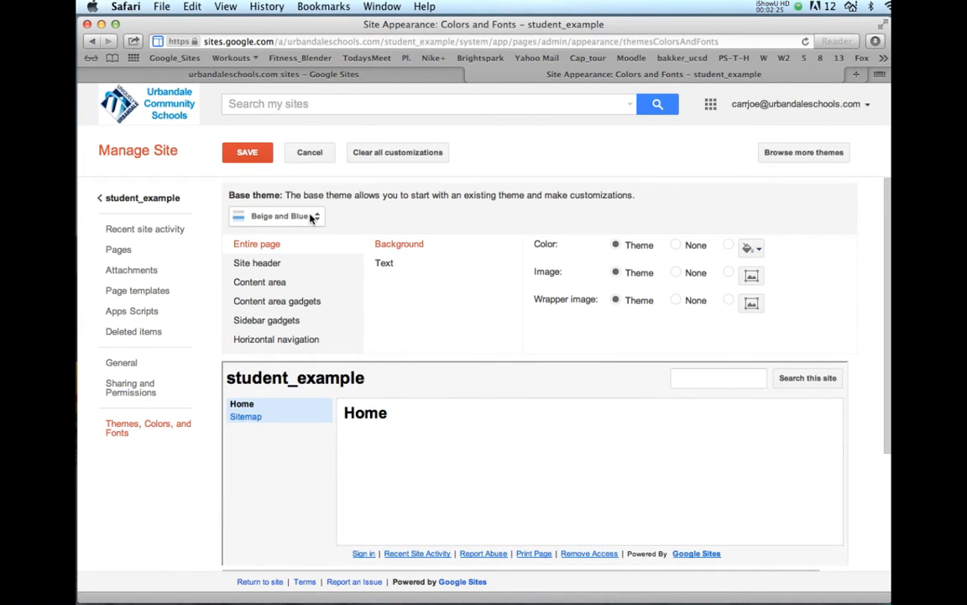
left_click(311, 217)
left_click(309, 177)
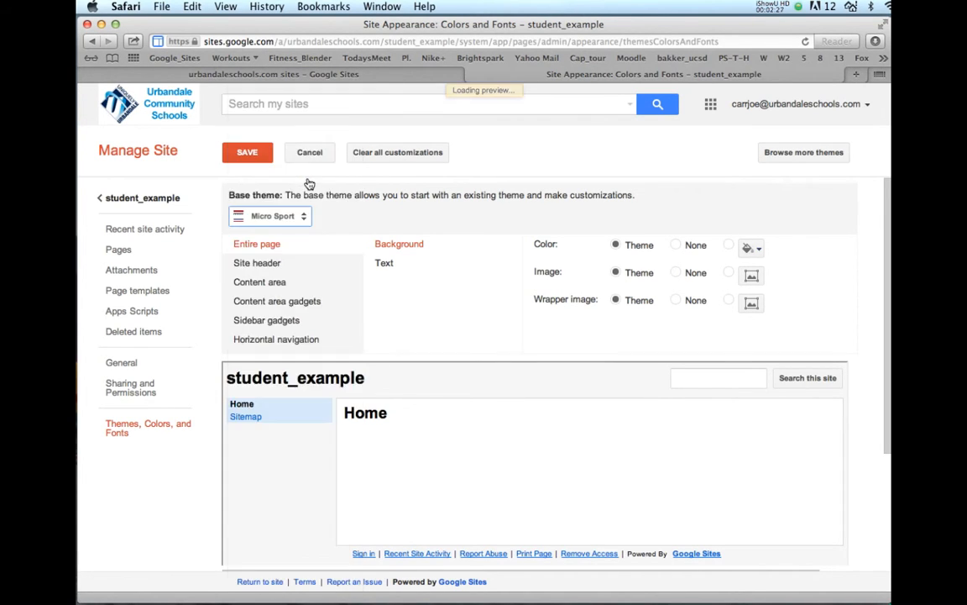
Step: Save the theme change and return to the student_example site
left_click(247, 152)
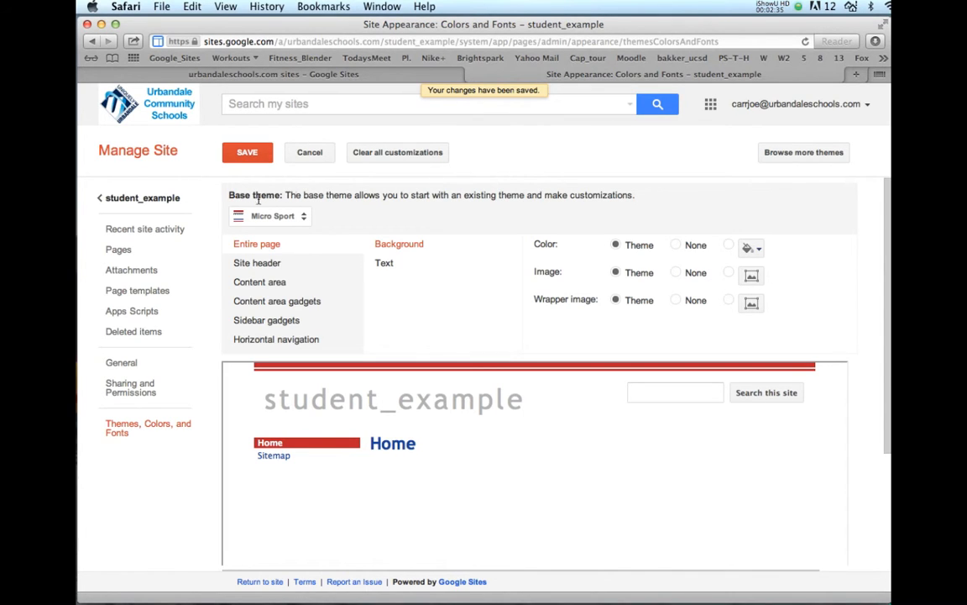
left_click(123, 202)
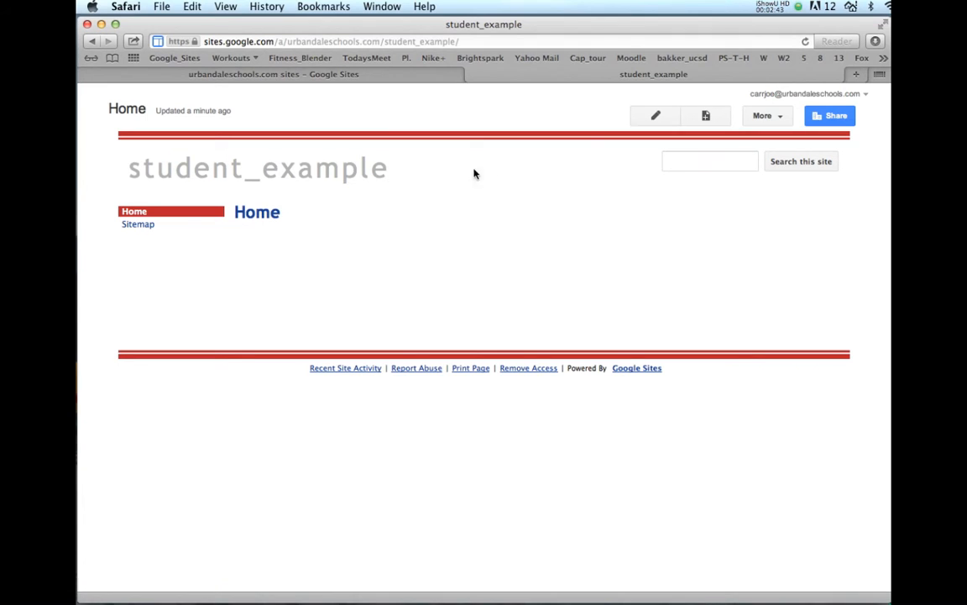
Step: Open the Home page for editing, review the available insert, format and table options, and apply the Two column layout
left_click(655, 117)
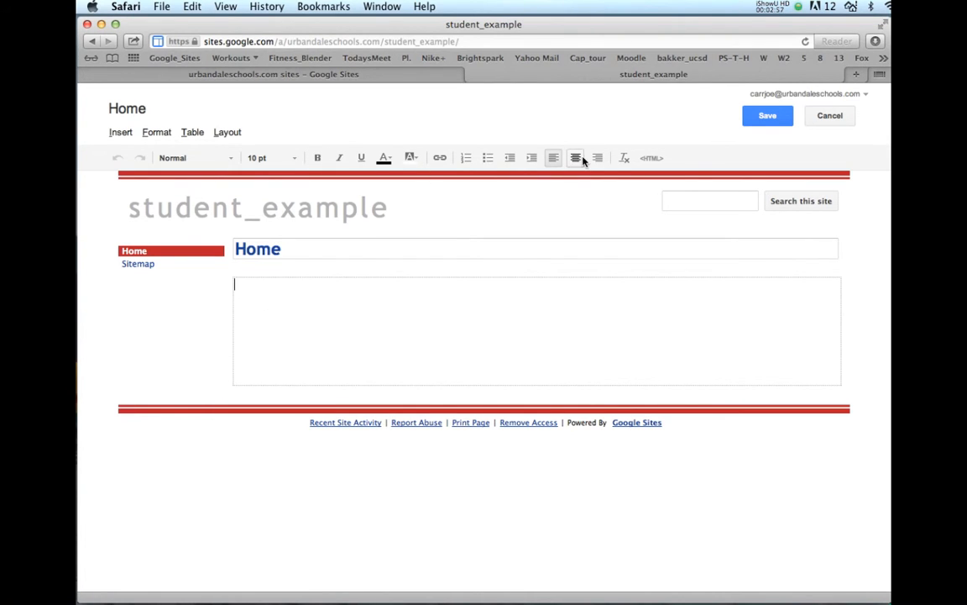
left_click(121, 132)
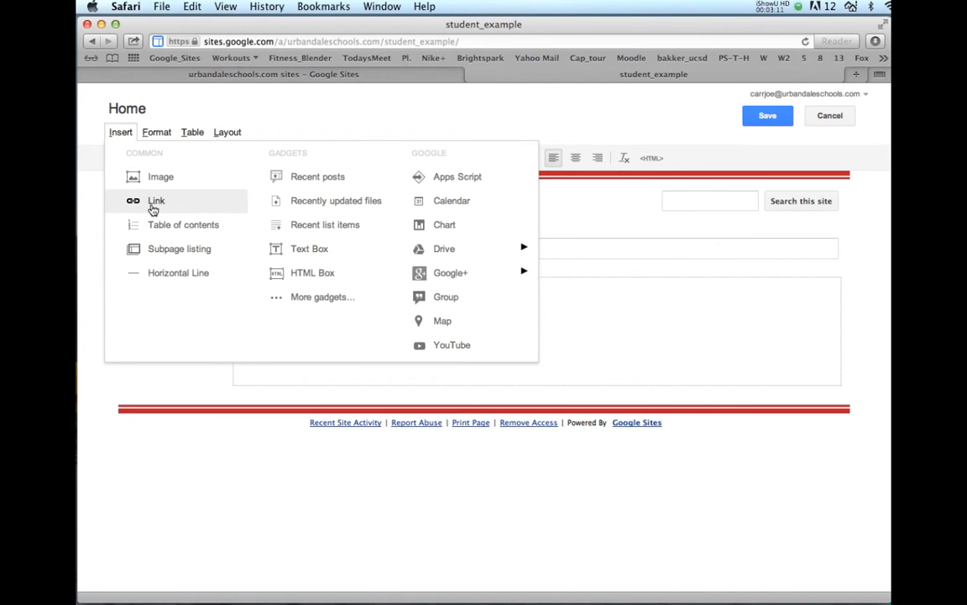
left_click(155, 132)
left_click(154, 132)
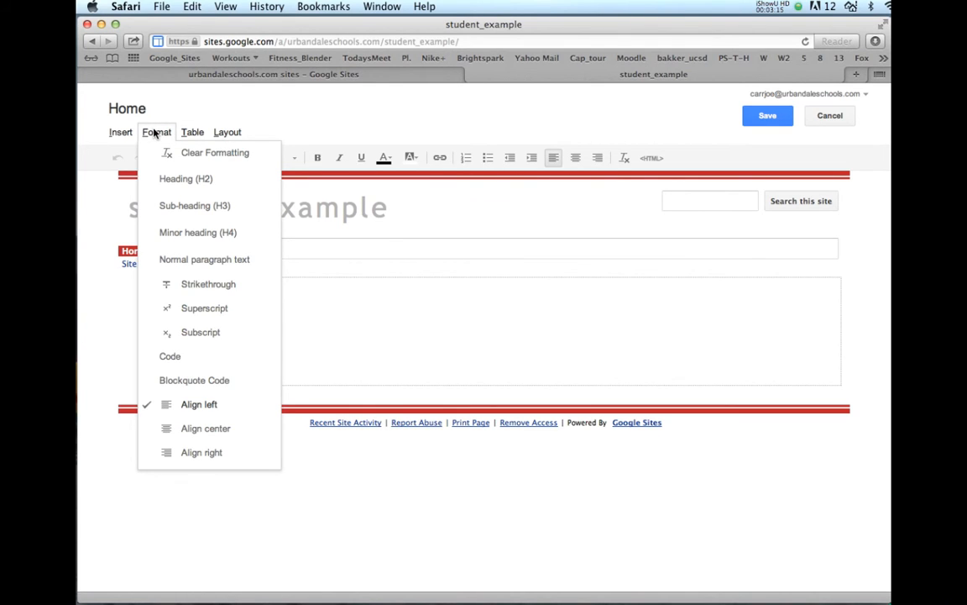
mouse_move(192, 132)
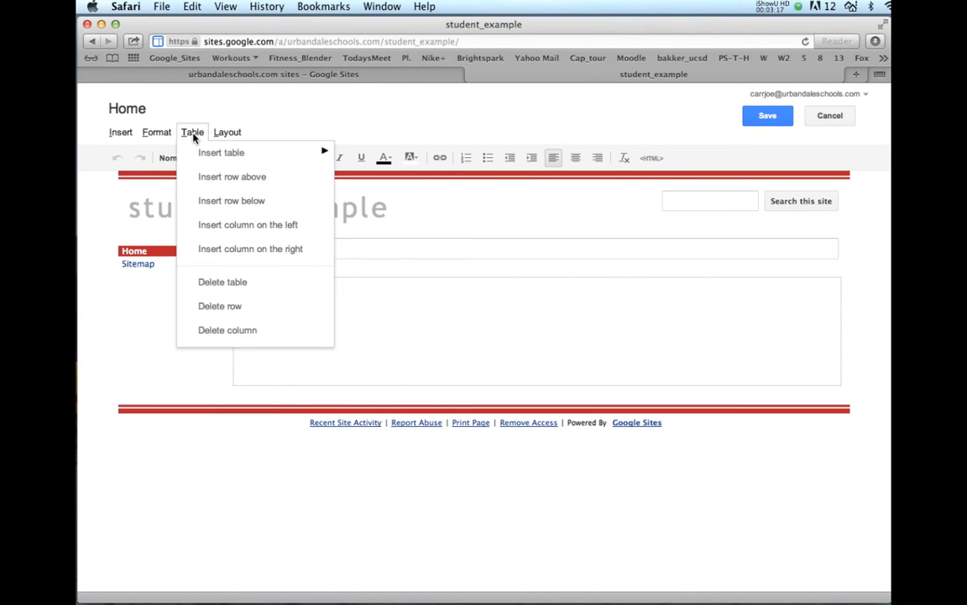
mouse_move(198, 155)
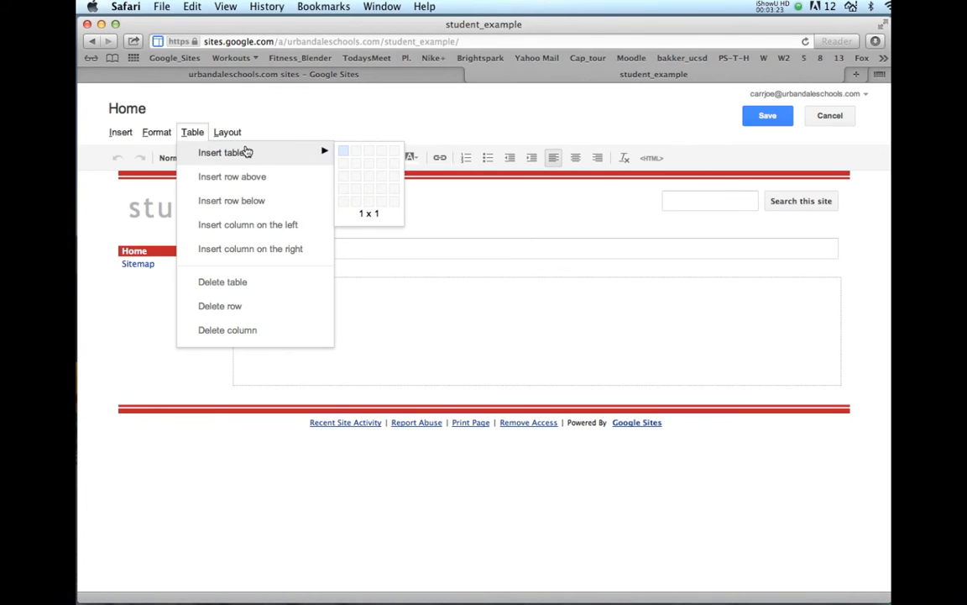
mouse_move(230, 135)
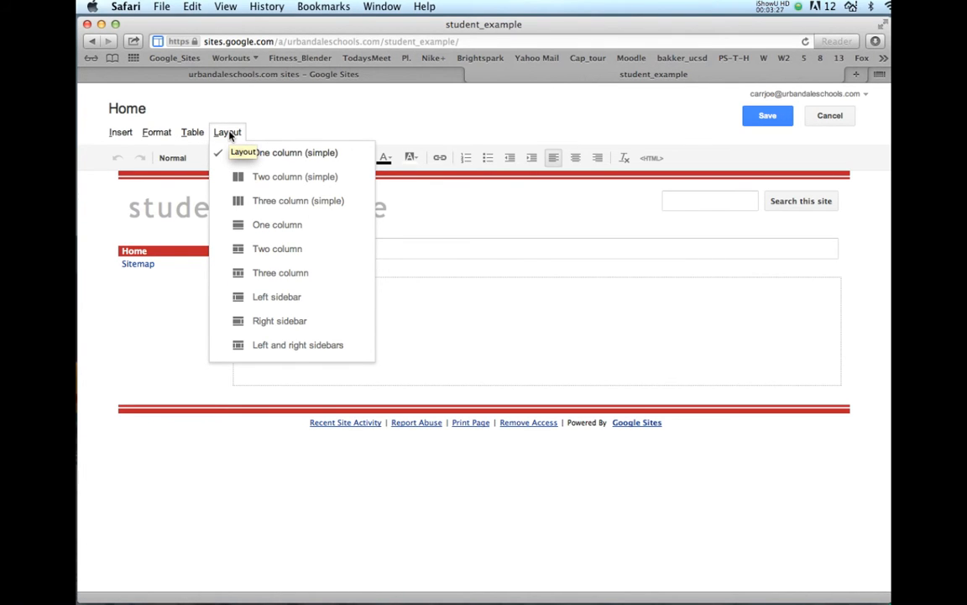
left_click(248, 248)
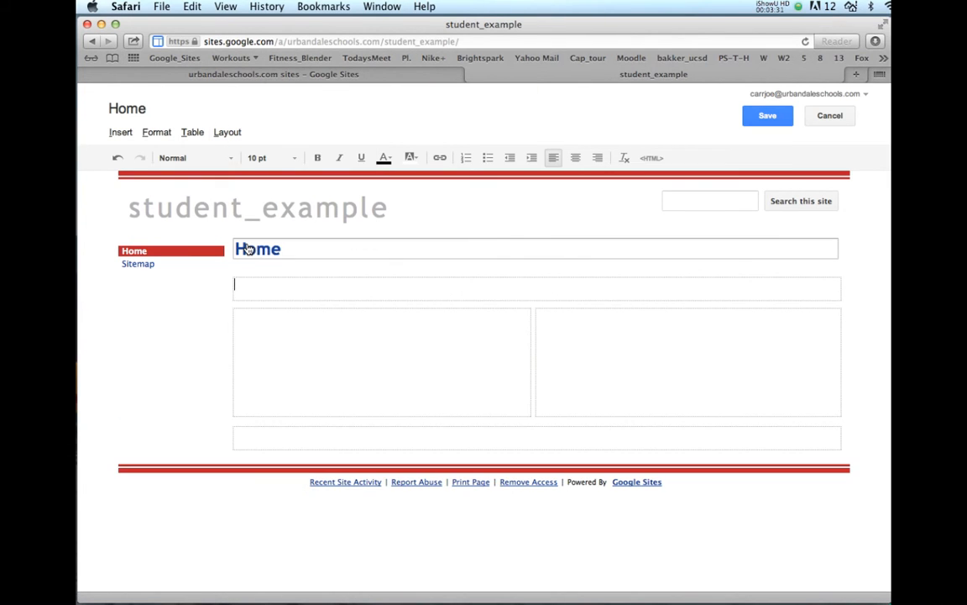
left_click(230, 131)
left_click(230, 130)
left_click(276, 281)
left_click(269, 337)
left_click(556, 340)
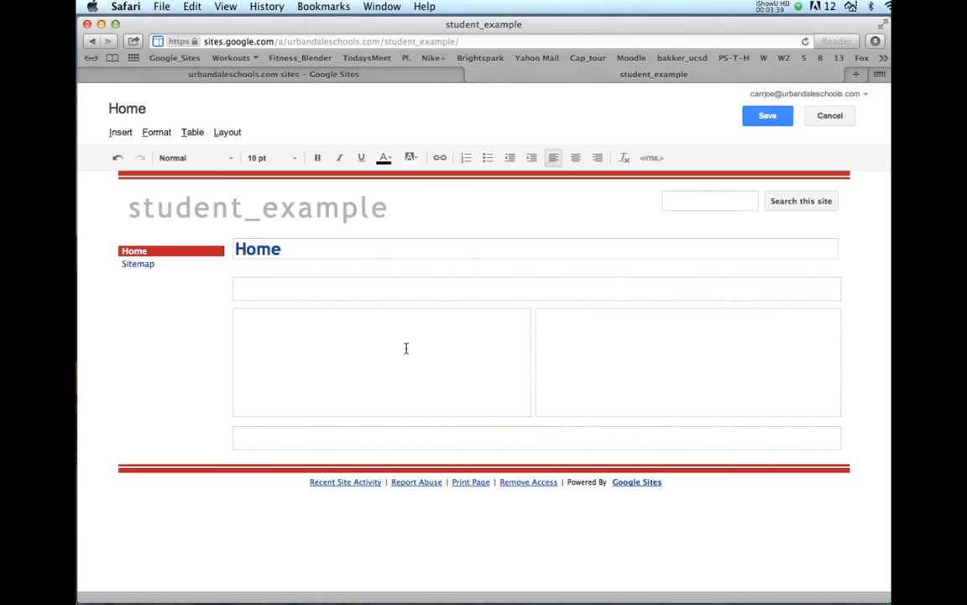
Step: Change the Home page's layout to Three column
left_click(227, 132)
left_click(252, 274)
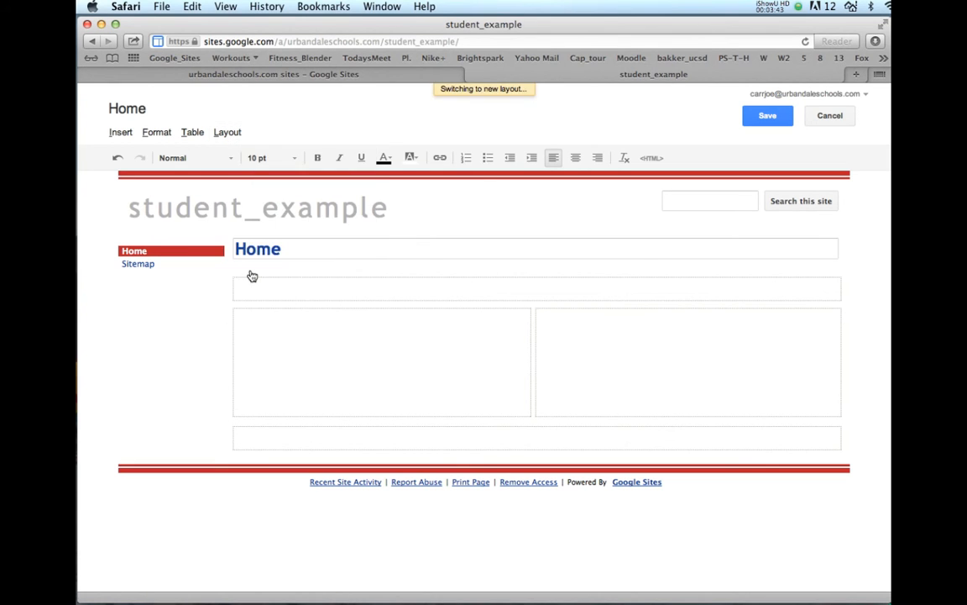
left_click(537, 359)
left_click(712, 336)
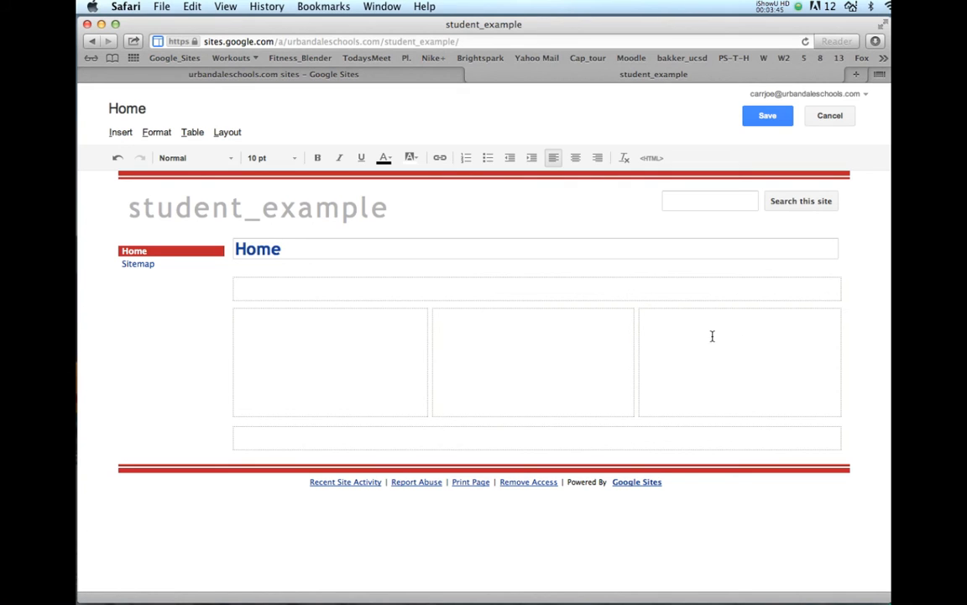
left_click(320, 327)
Step: Retype the page title as Home
left_click_drag(289, 246, 236, 244)
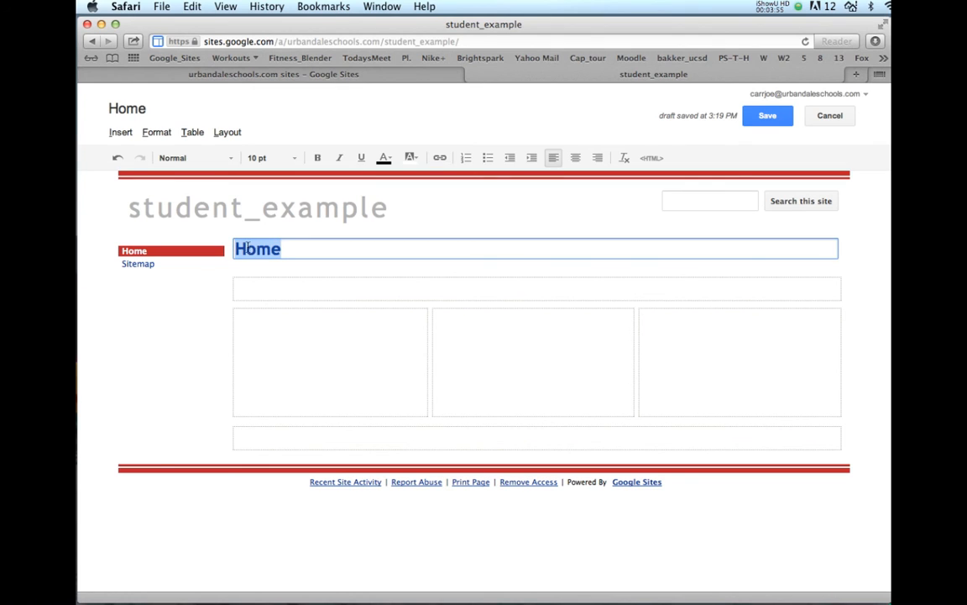
type("kk")
key("BackSpace")
key("BackSpace")
type("Hone")
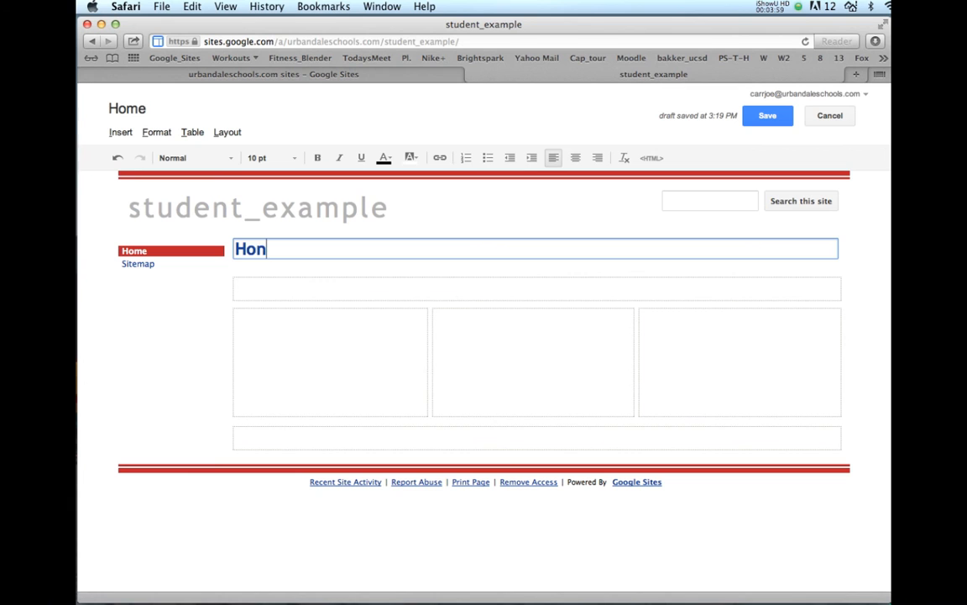
key("BackSpace")
key("BackSpace")
type("me")
Step: Finish editing the page title and save the Home page
left_click(253, 290)
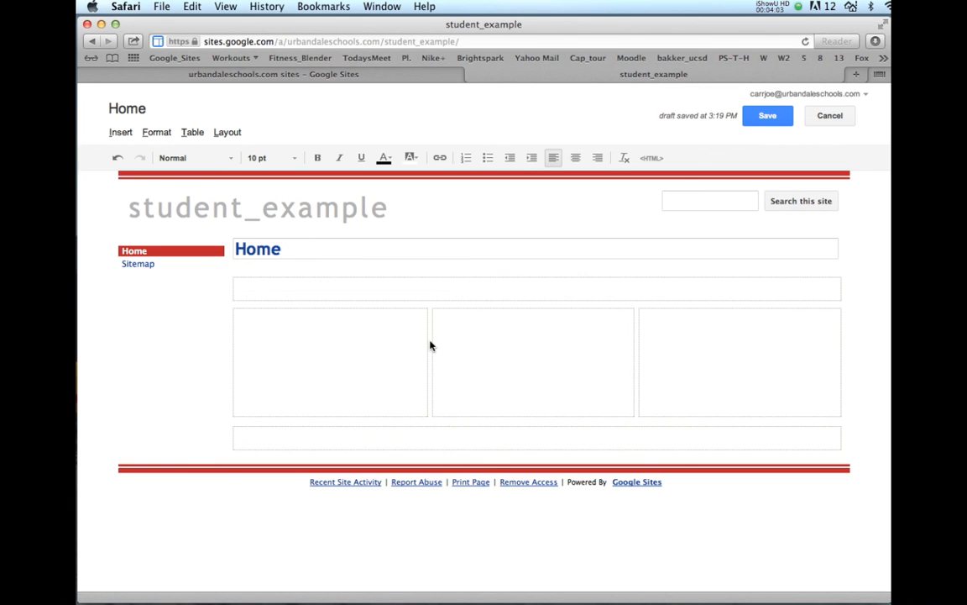
left_click(767, 117)
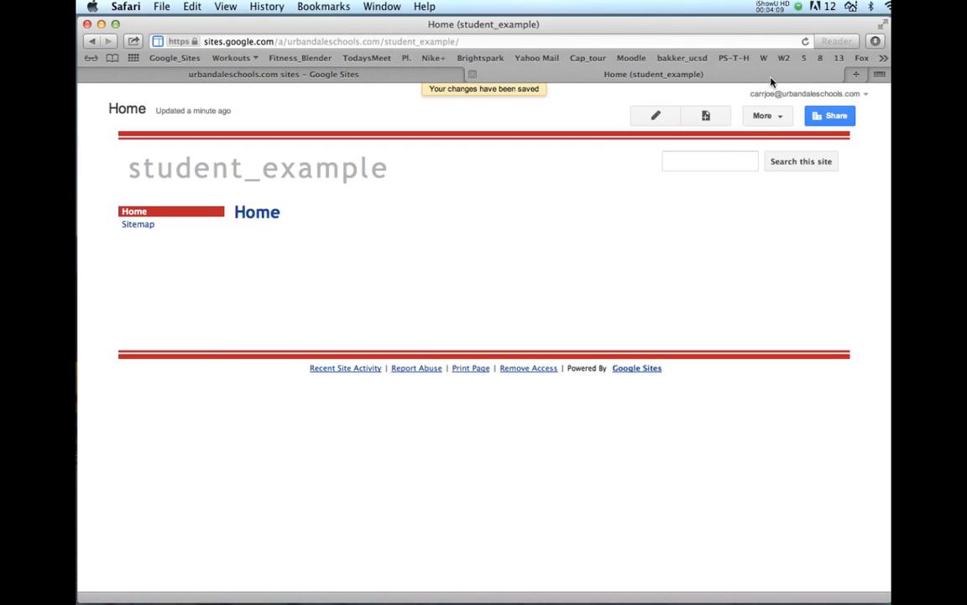
left_click(786, 5)
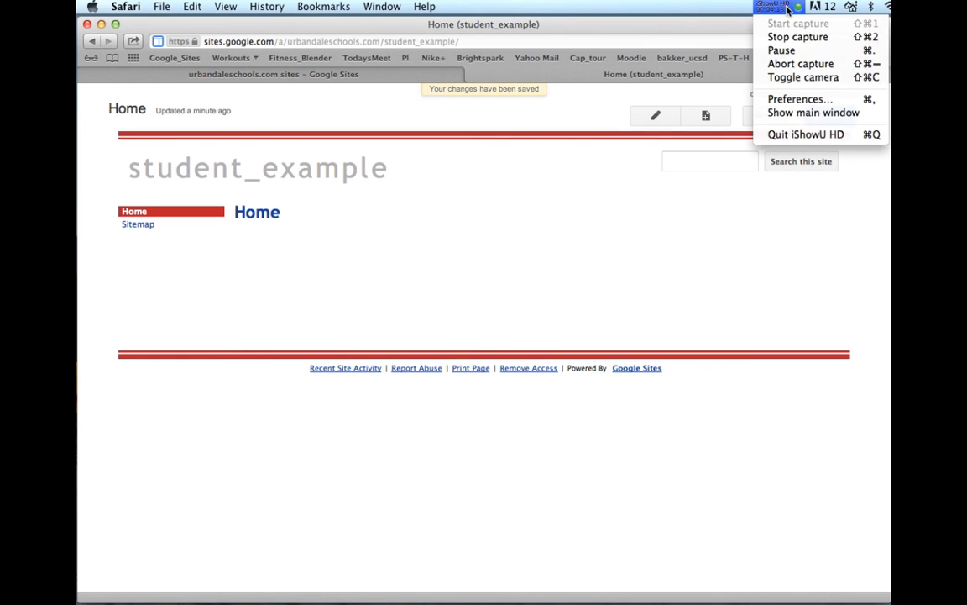